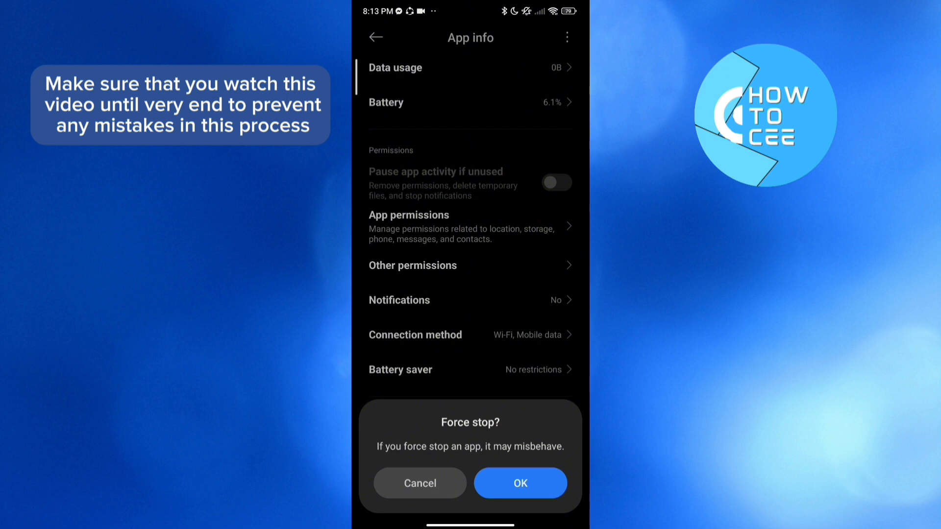
# - Confirm force stopping Authenticator from its App info page
pyautogui.click(520, 483)
pyautogui.click(520, 483)
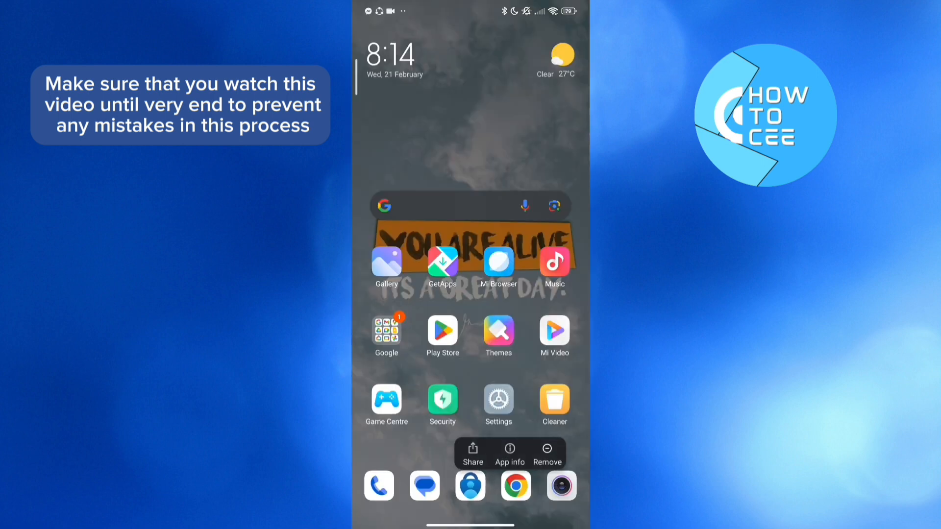
# - From the Authenticator icon's App info, switch on Show notifications with all options enabled
pyautogui.click(471, 147)
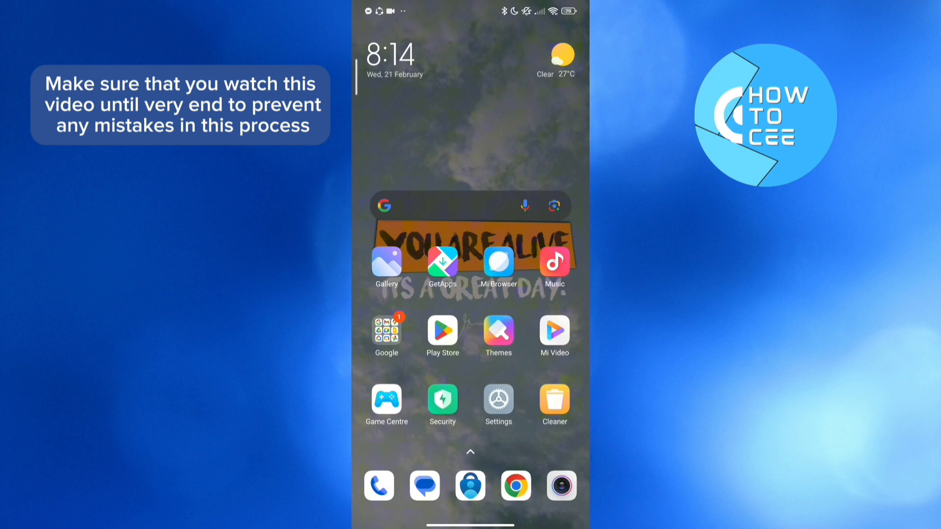
pyautogui.click(515, 462)
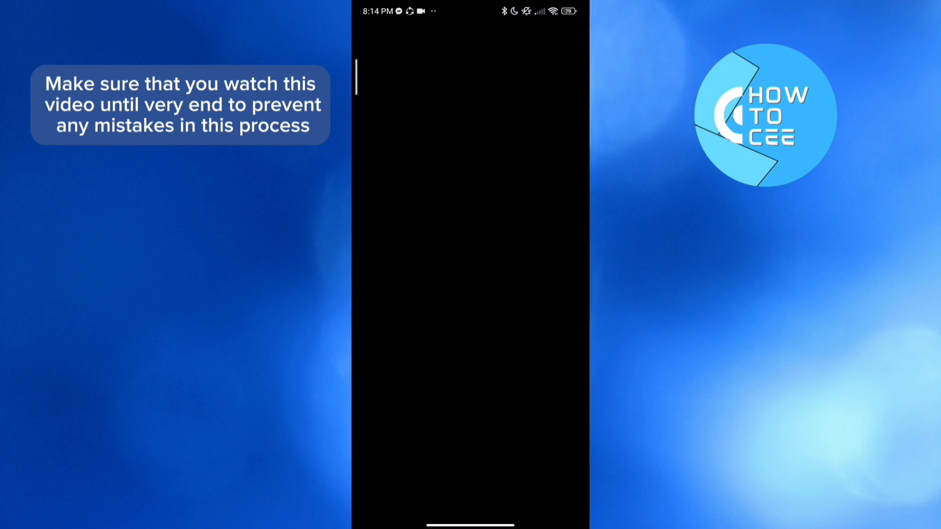
pyautogui.scroll(-2, 471, 294)
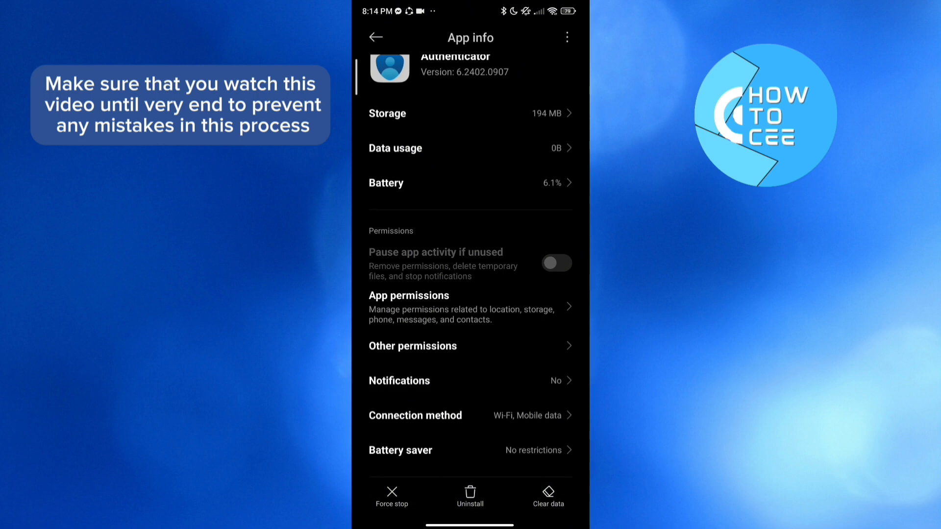
pyautogui.click(471, 380)
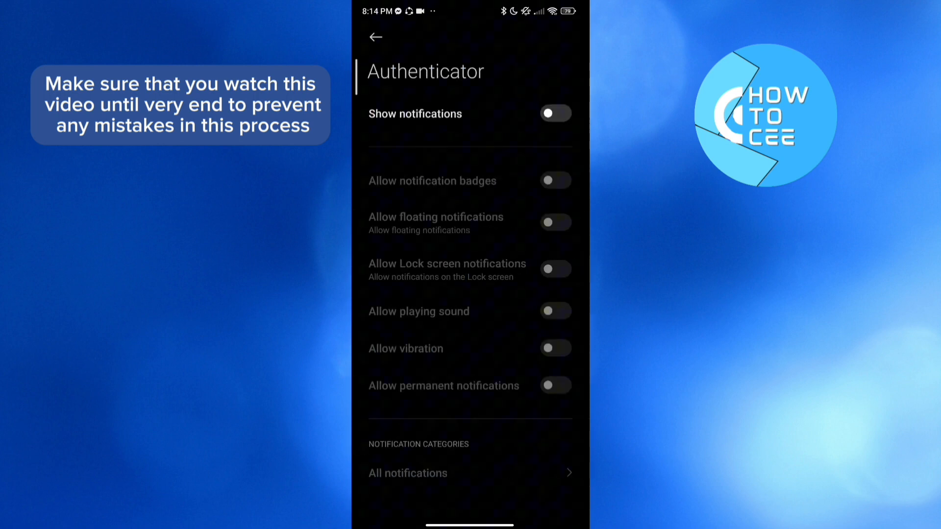
pyautogui.click(555, 113)
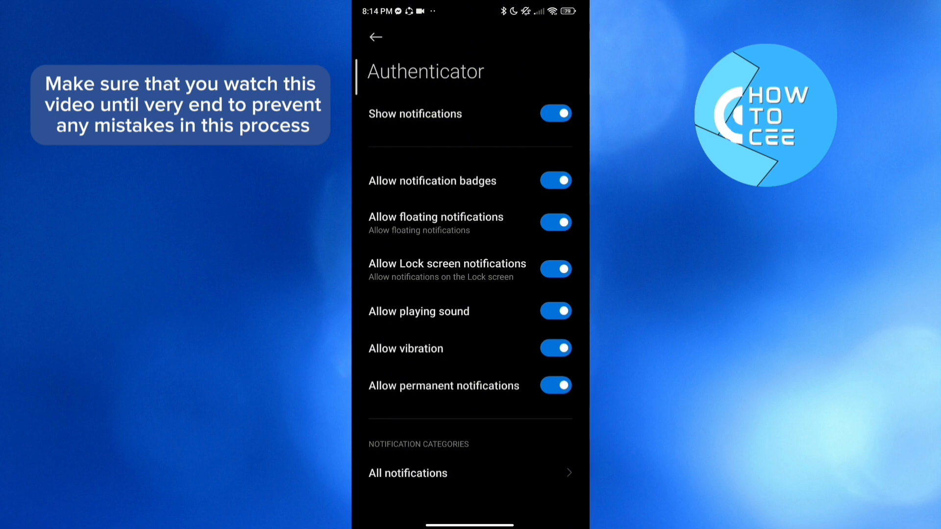
# - Back in App info, choose Clear cache from the Clear data options and return to the home screen
pyautogui.click(376, 36)
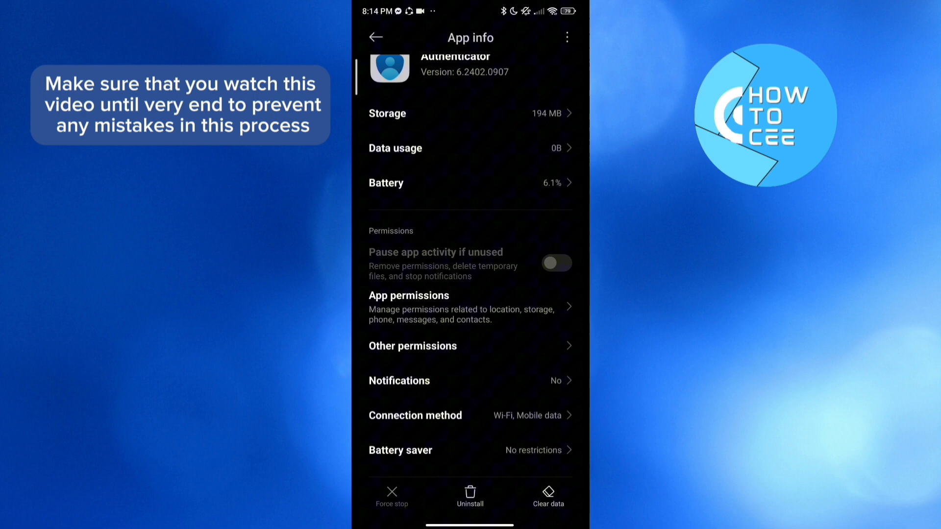
pyautogui.scroll(-1, 471, 294)
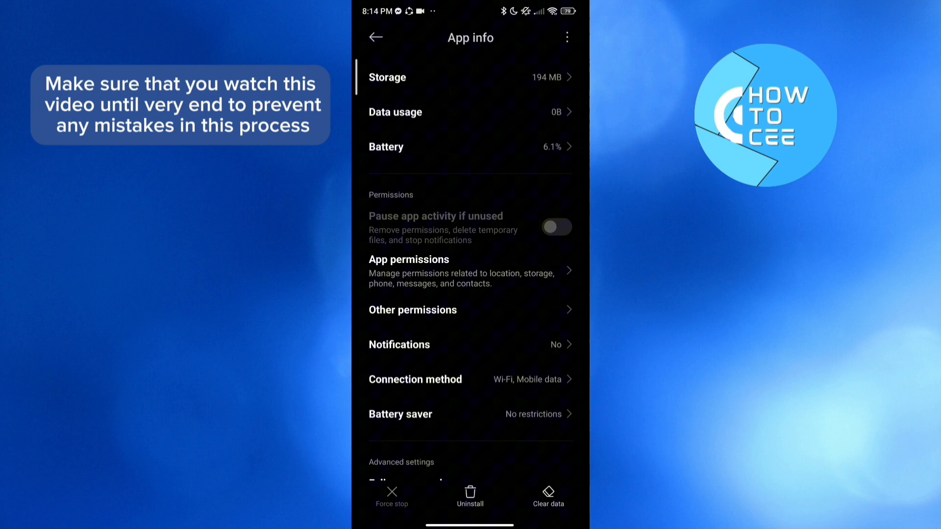
pyautogui.click(549, 496)
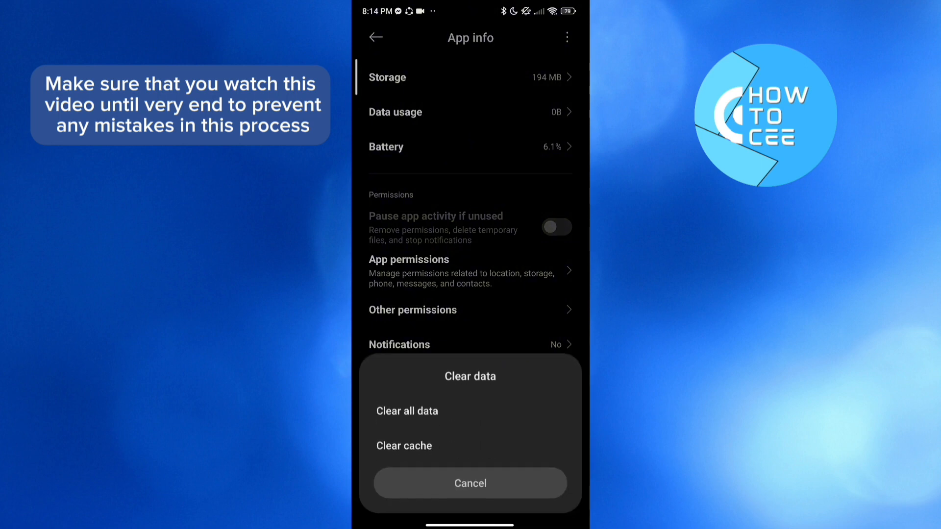
pyautogui.click(470, 445)
pyautogui.scroll(3, 470, 265)
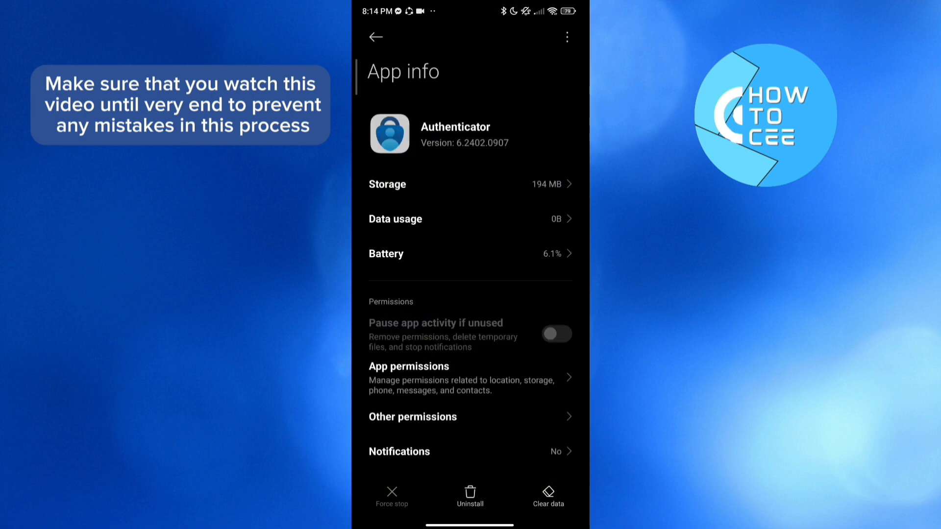
pyautogui.press('Home')
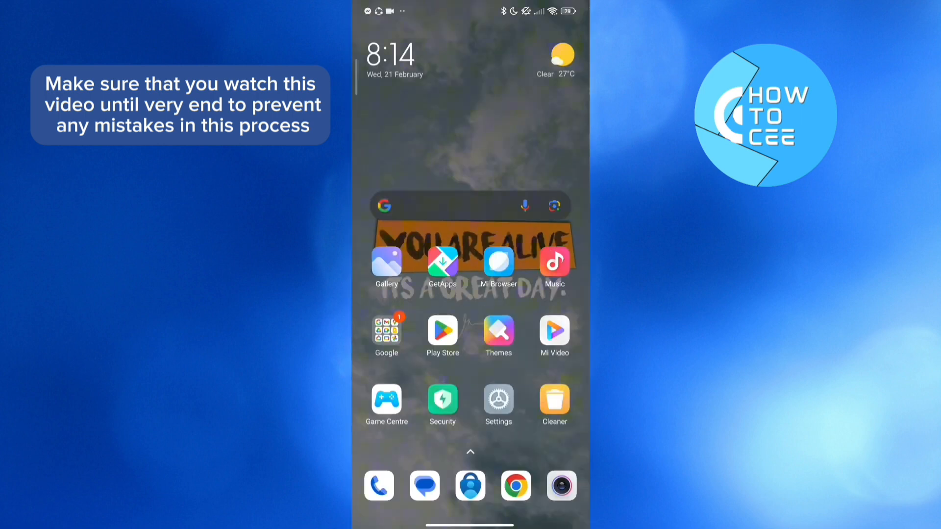
# - Launch and unlock Authenticator, glancing at the Passwords section before the accounts list
pyautogui.click(470, 486)
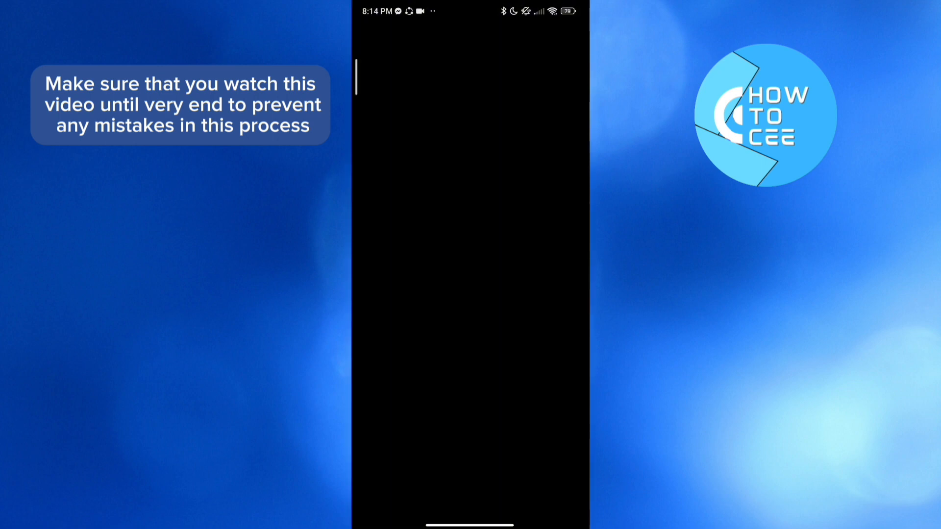
pyautogui.click(470, 466)
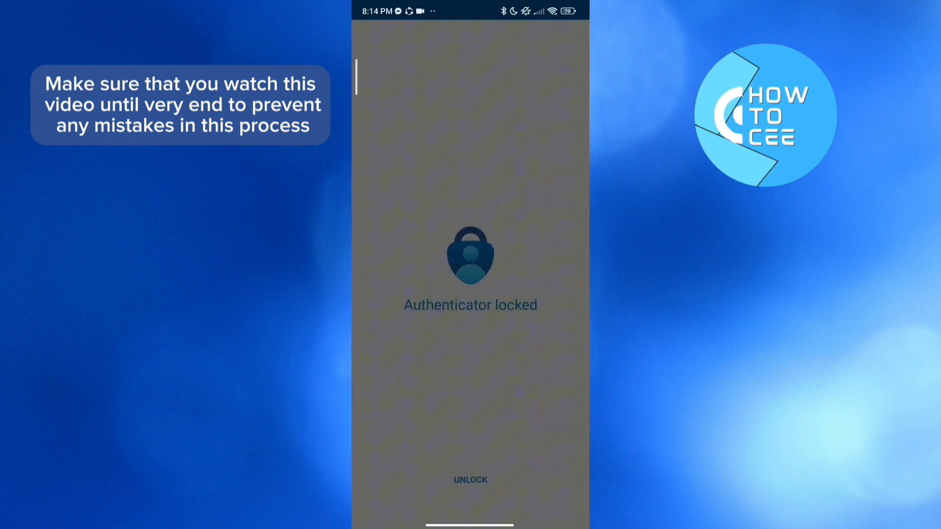
pyautogui.click(423, 503)
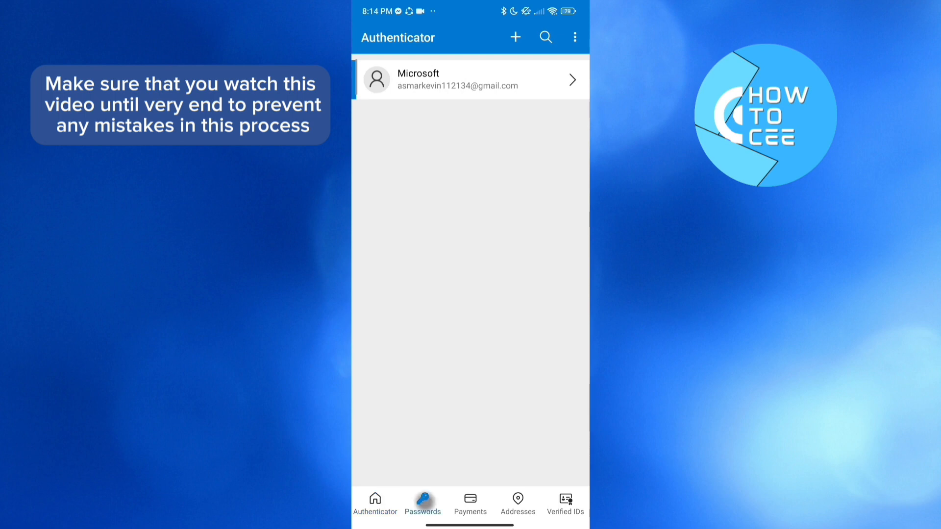
pyautogui.click(374, 503)
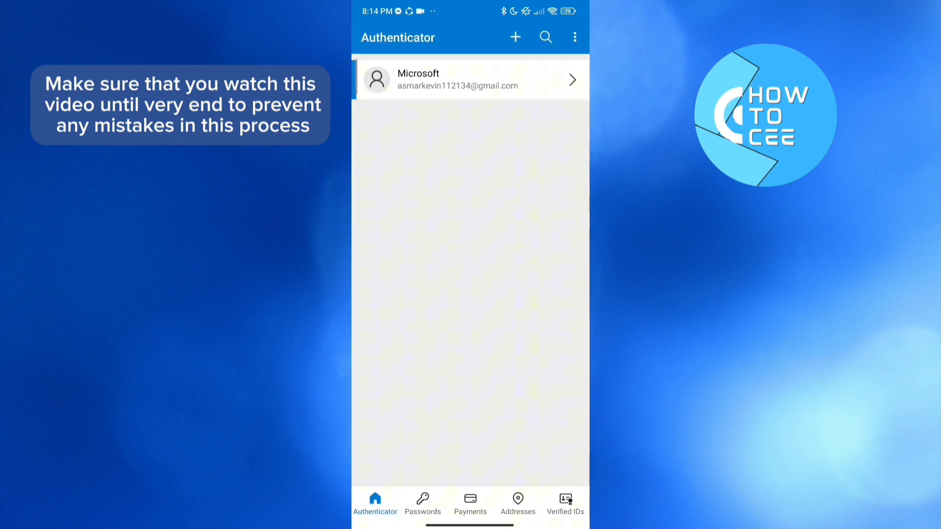
# - Check for pending sign-in notifications and dismiss the 'no notifications found' message
pyautogui.click(575, 38)
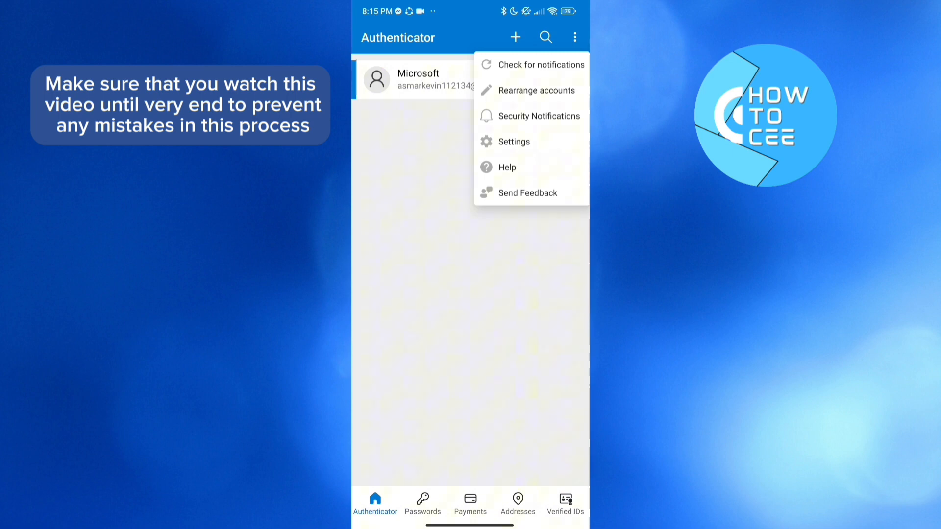
pyautogui.click(532, 64)
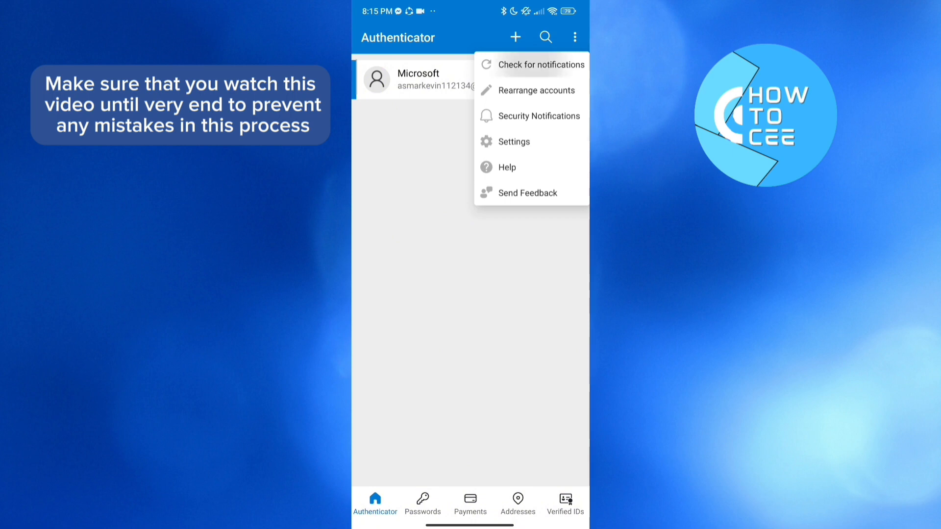
pyautogui.click(546, 278)
# - Review the in-app Settings page for battery optimization and return to the accounts list
pyautogui.click(575, 37)
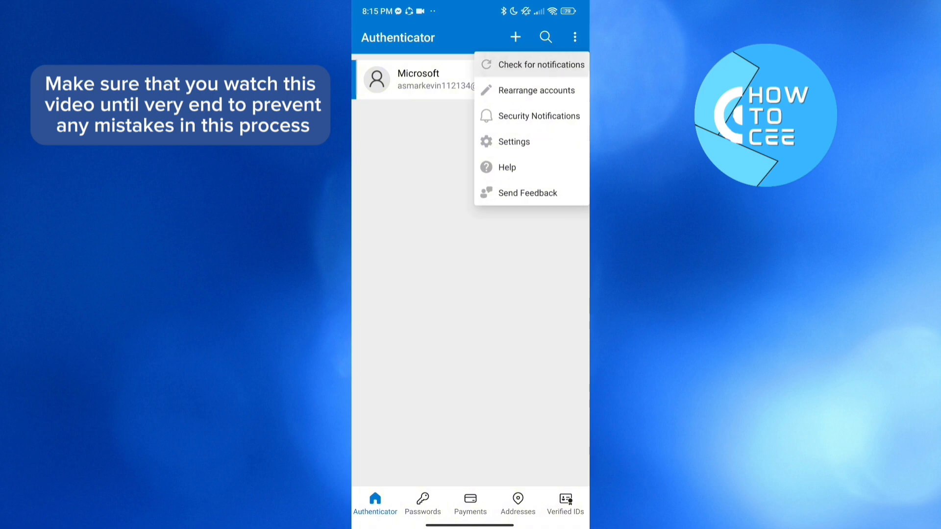
pyautogui.click(514, 142)
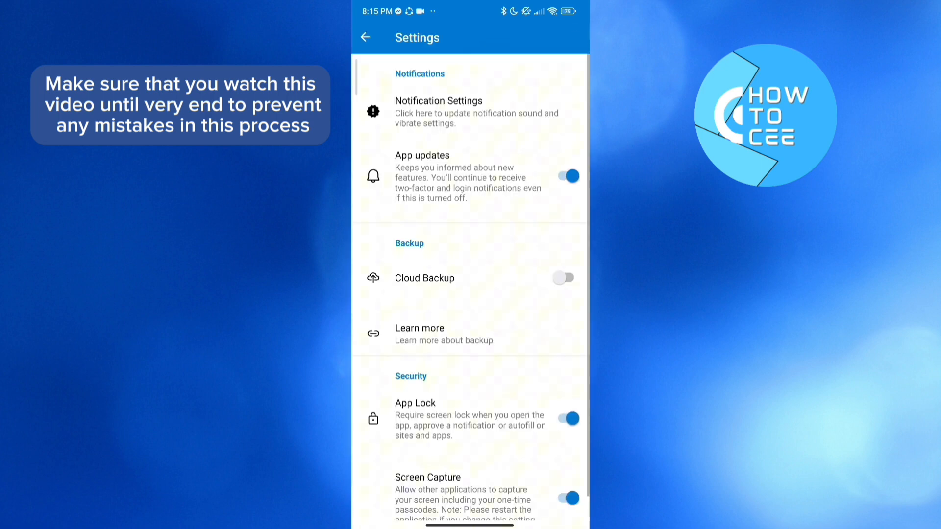
pyautogui.scroll(-5, 471, 331)
pyautogui.scroll(-5, 471, 331)
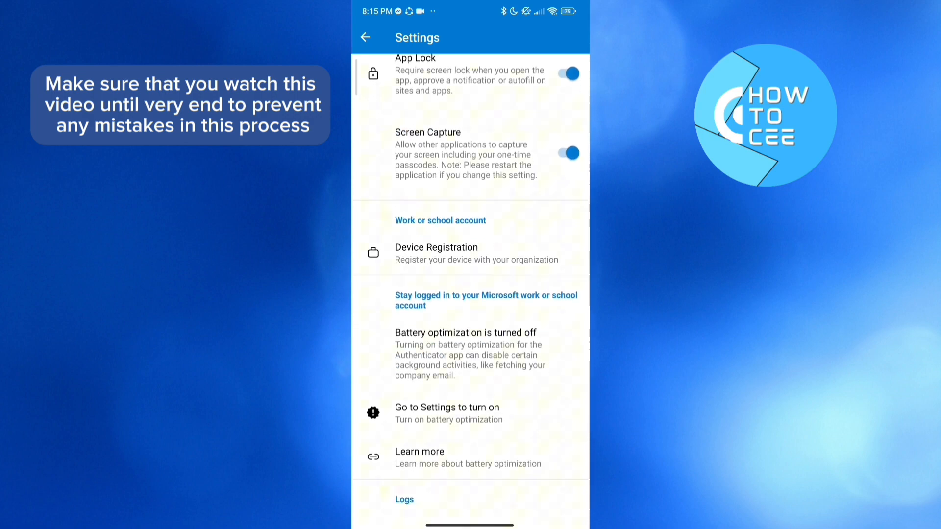
pyautogui.scroll(-2, 471, 331)
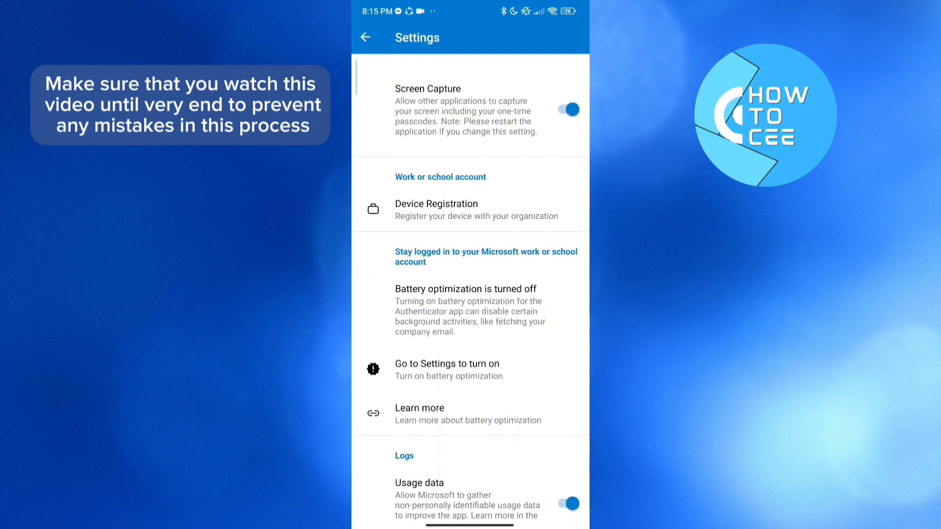
pyautogui.click(365, 38)
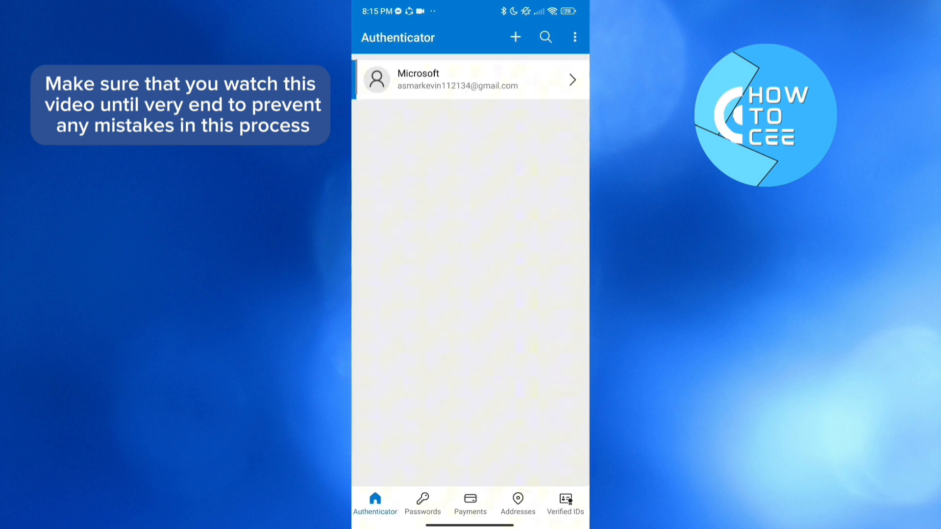
# - Dismiss the ⋮ menu and open the Microsoft account's detail page with its one-time code
pyautogui.click(575, 38)
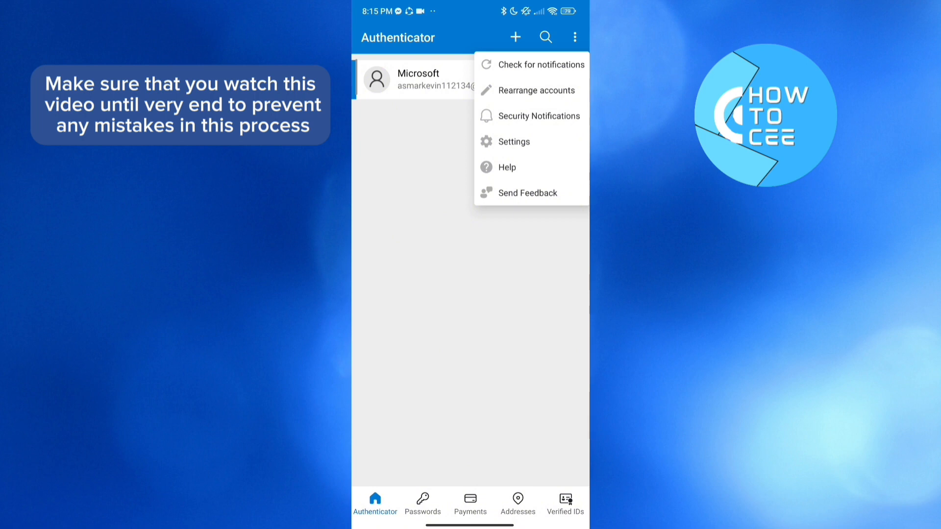
pyautogui.click(441, 294)
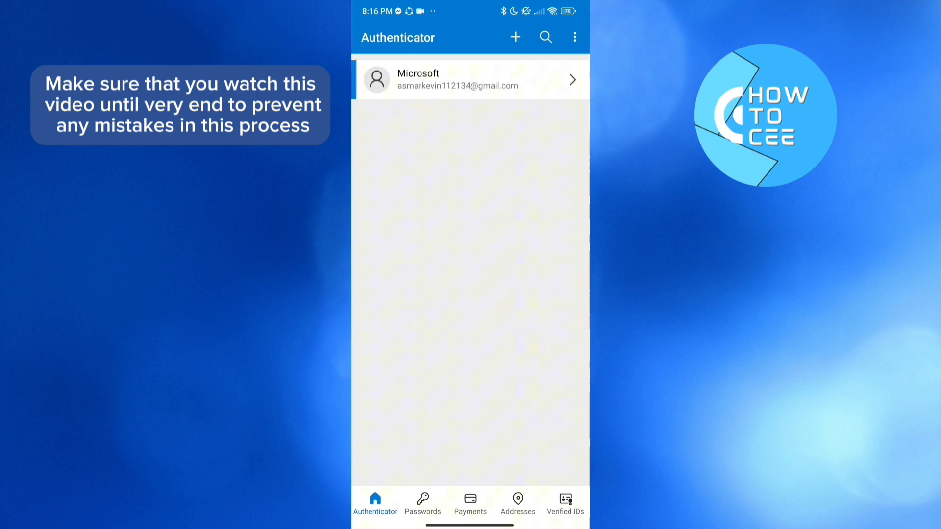
pyautogui.click(470, 79)
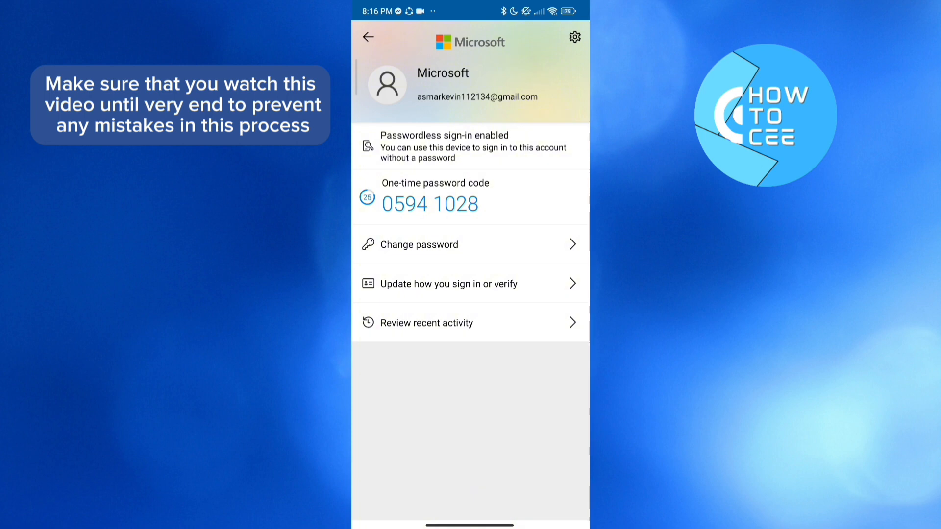
# - Attempt Remove account from the account's settings, then cancel at the autofill-sync warning
pyautogui.click(575, 37)
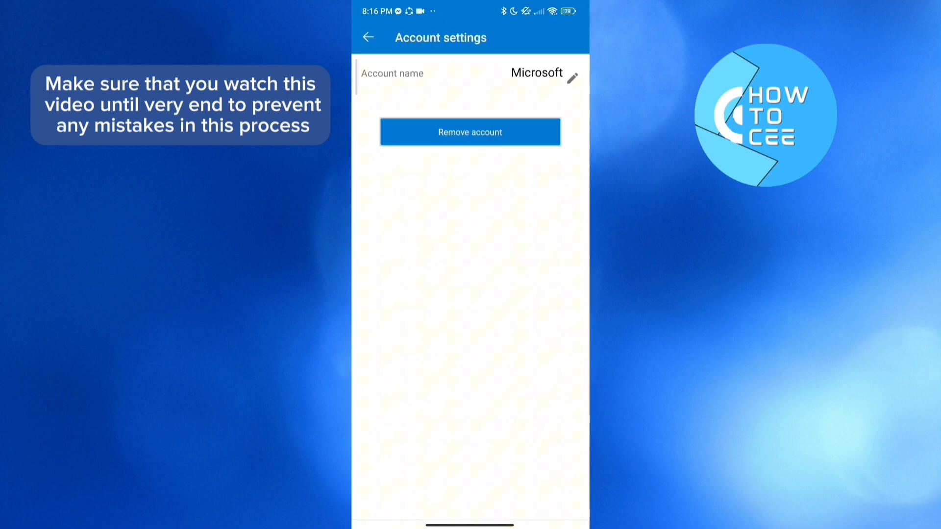
pyautogui.click(470, 131)
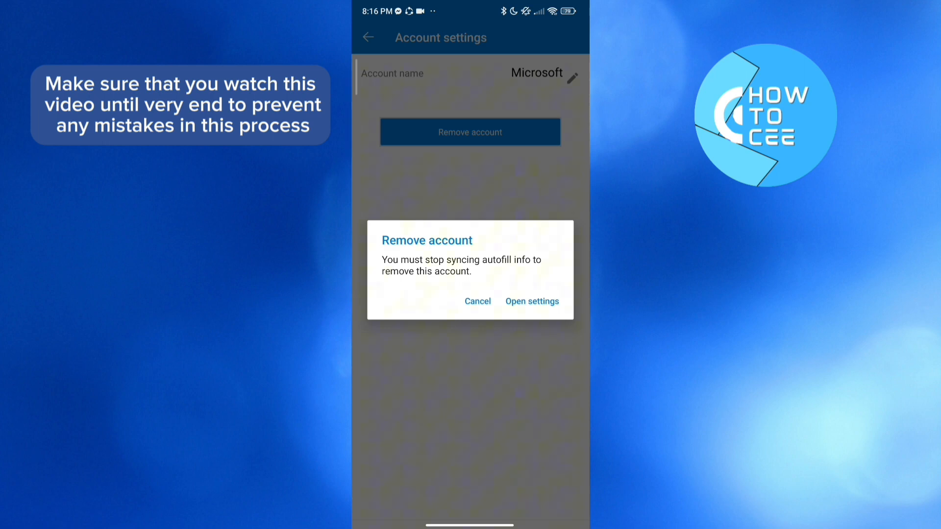
pyautogui.click(477, 300)
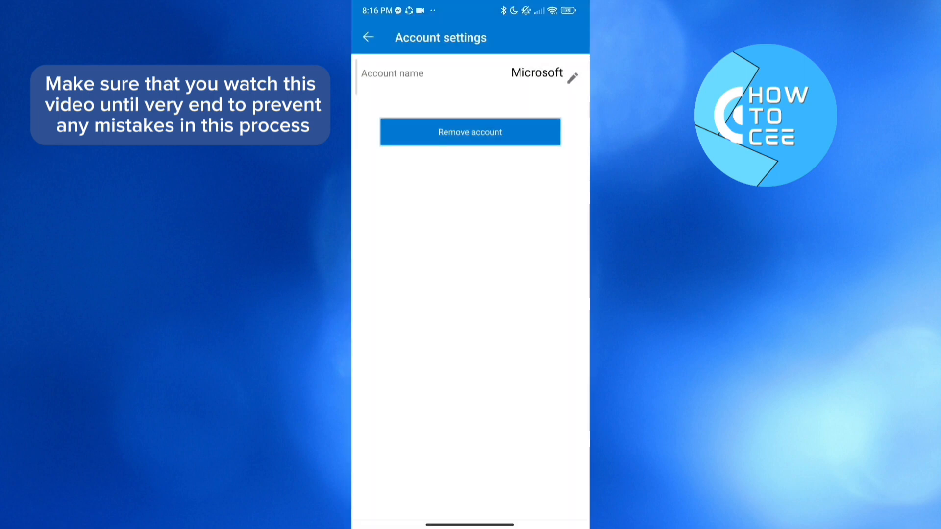